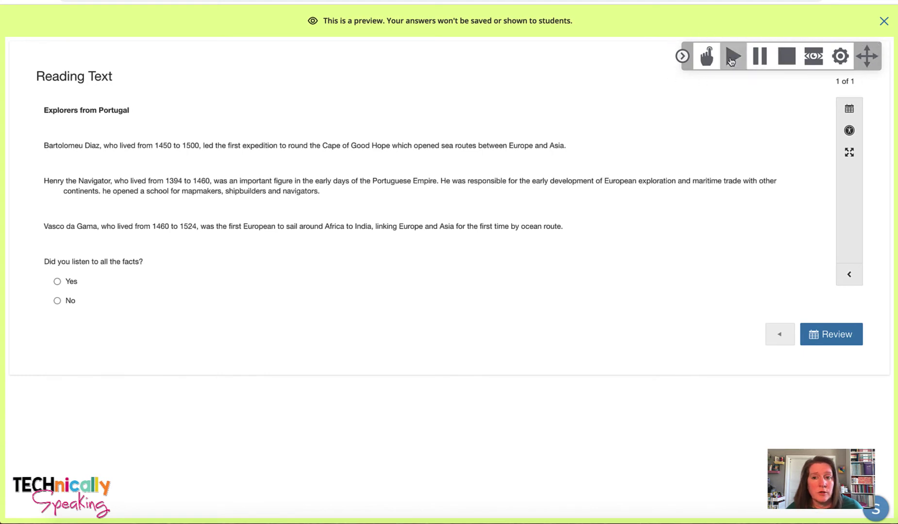
Start the text-to-speech read-aloud of the passage from the preview toolbar.
{"action": "left_click", "coordinate": [731, 62]}
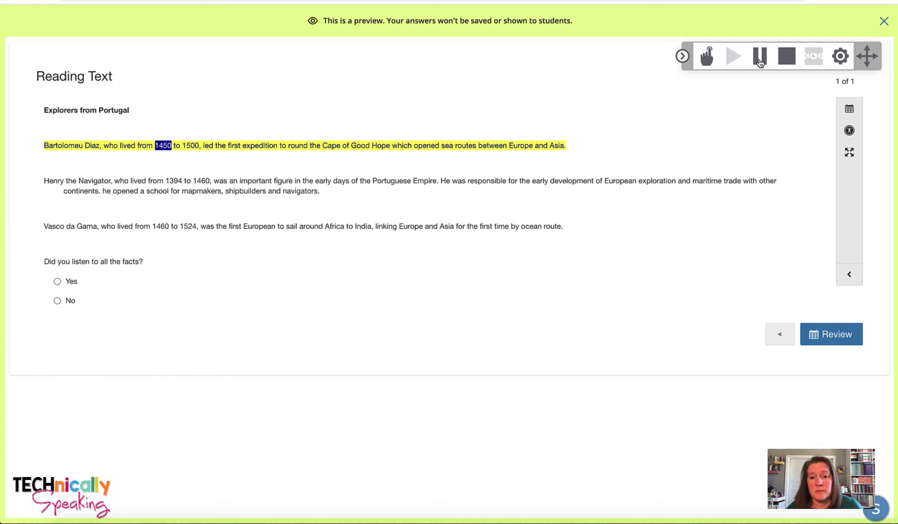
Close the student preview and view the Reading Text Setup page.
{"action": "left_click", "coordinate": [883, 22]}
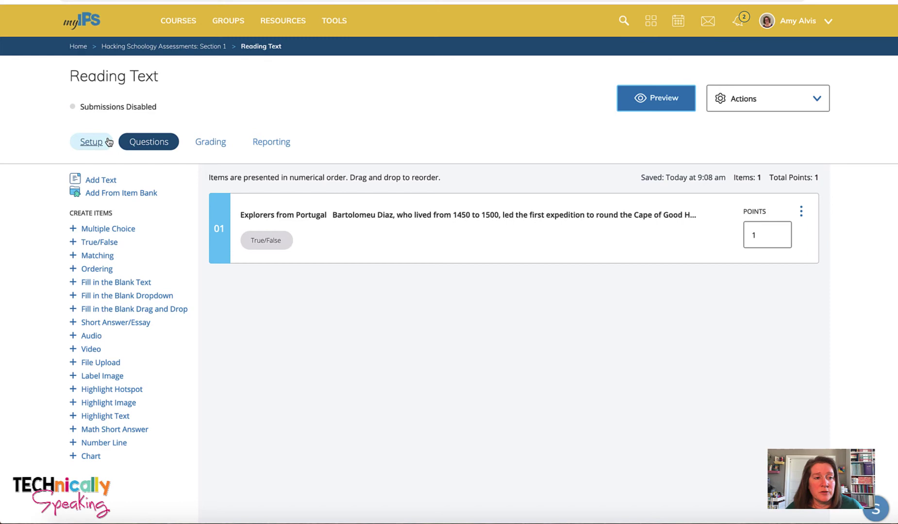
{"action": "left_click", "coordinate": [92, 144]}
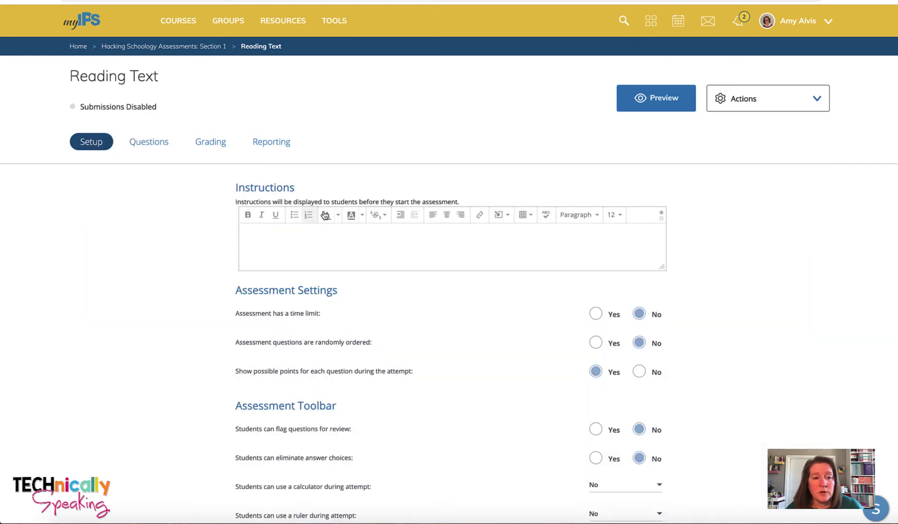
{"action": "scroll", "coordinate": [328, 213], "scroll_direction": "down", "scroll_amount": 1}
{"action": "scroll", "coordinate": [328, 214], "scroll_direction": "down", "scroll_amount": 2}
{"action": "scroll", "coordinate": [328, 214], "scroll_direction": "down", "scroll_amount": 1}
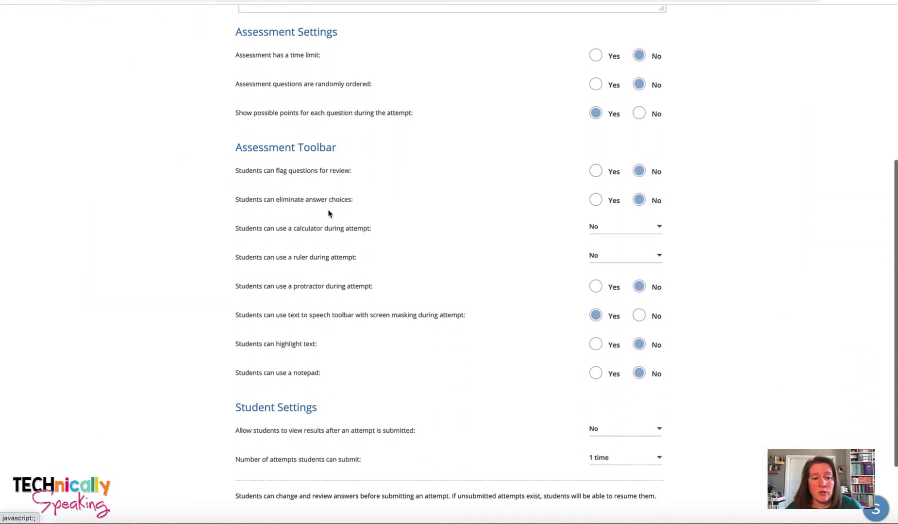
{"action": "scroll", "coordinate": [329, 213], "scroll_direction": "down", "scroll_amount": 1}
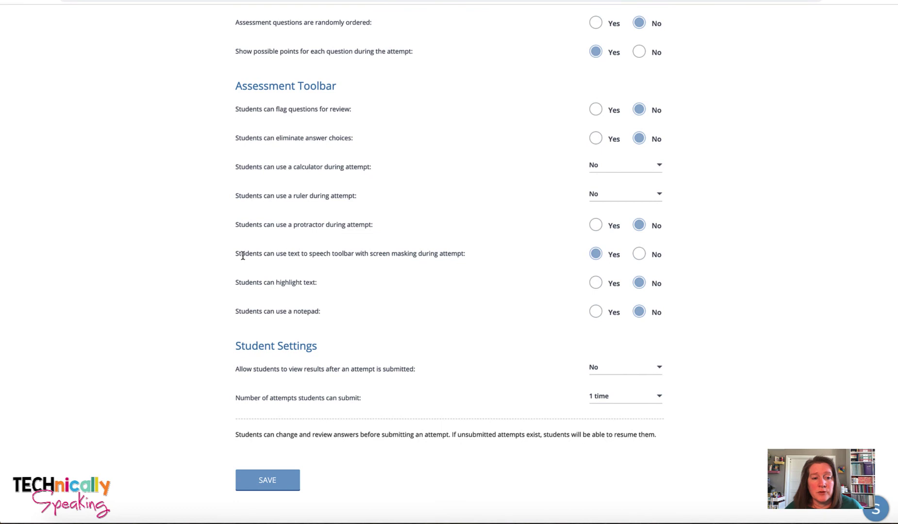